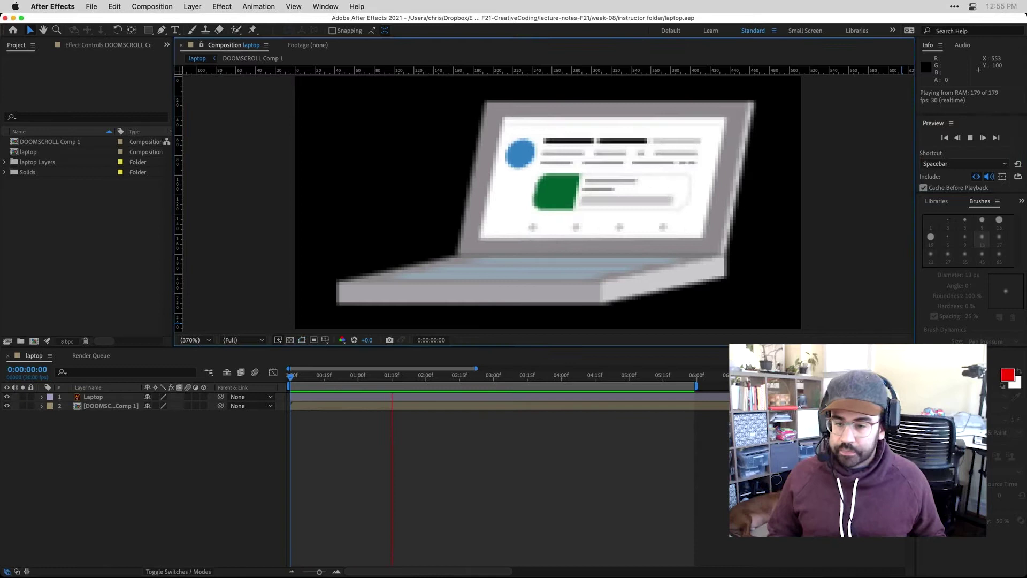
- Stop the laptop animation preview that is currently playing
{"action": "key", "text": "space"}
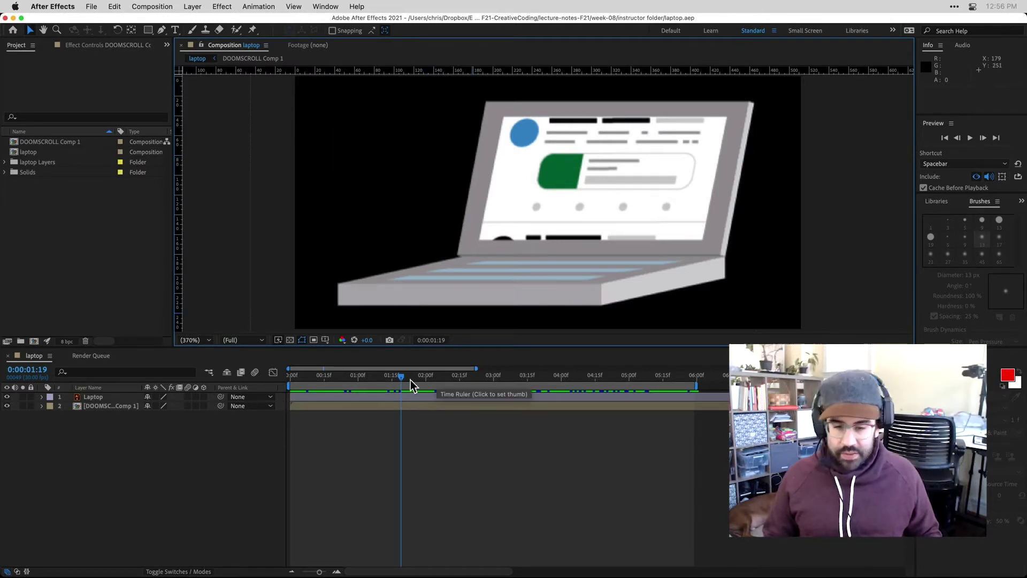
- Scrub forward through the laptop animation, then return the playhead to the first frame
{"action": "left_click_drag", "start_coordinate": [402, 377], "coordinate": [687, 388]}
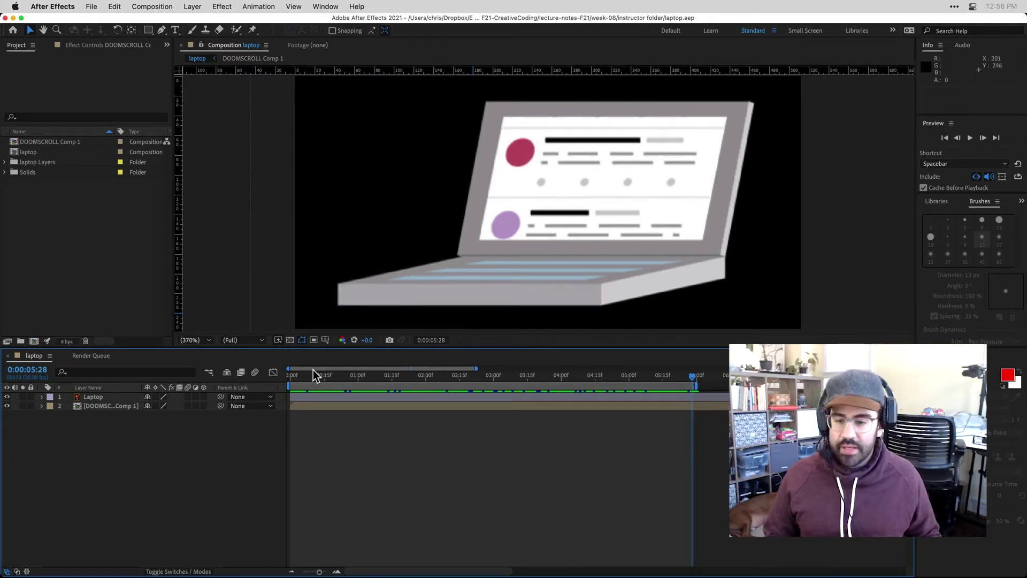
{"action": "left_click", "coordinate": [292, 375]}
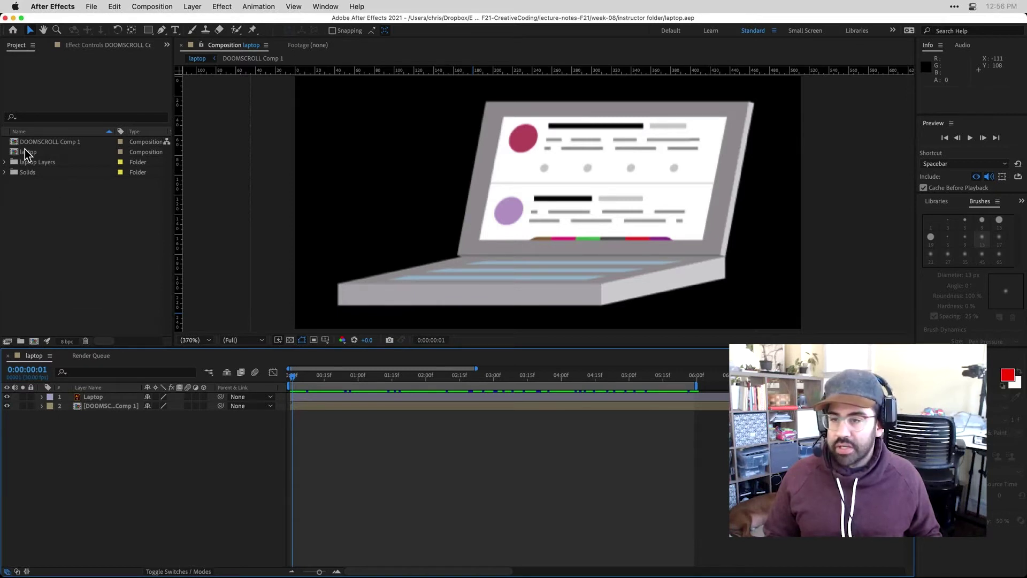
- Add the laptop composition to the Render Queue from the Composition menu
{"action": "left_click", "coordinate": [168, 7]}
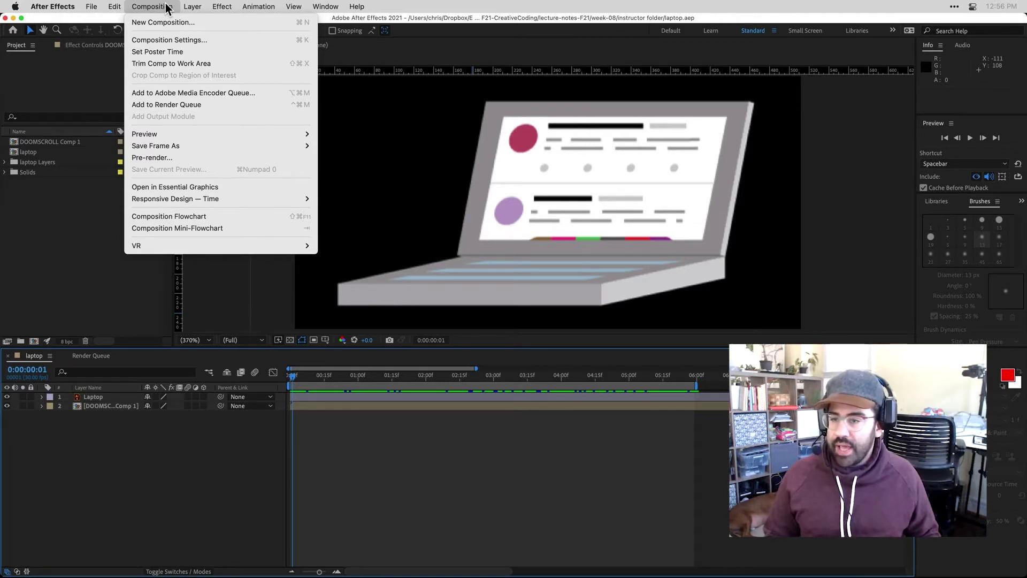
{"action": "left_click", "coordinate": [198, 104]}
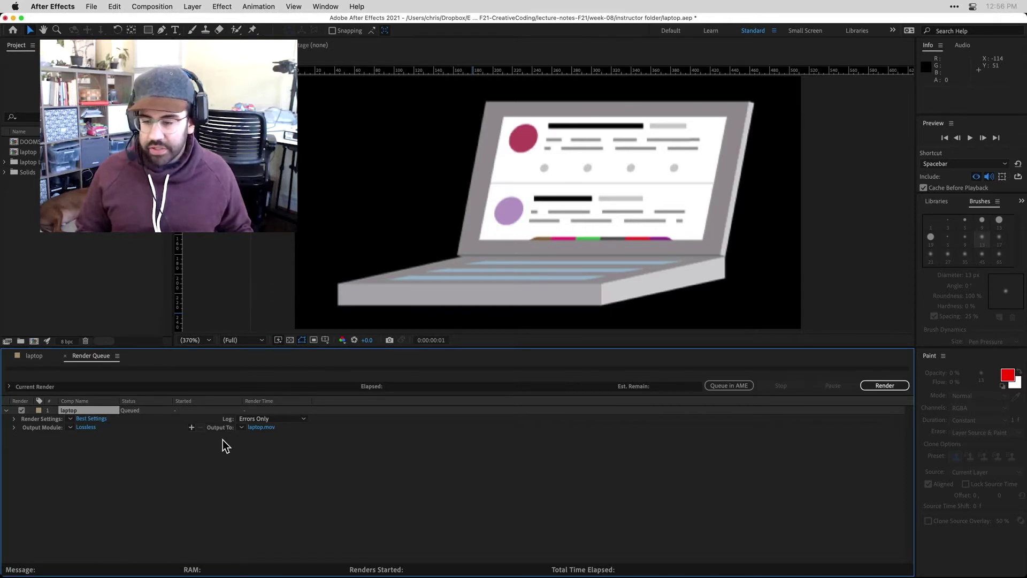
- Change the render's output module to PNG Sequence with RGB + Alpha channels
{"action": "left_click", "coordinate": [87, 427]}
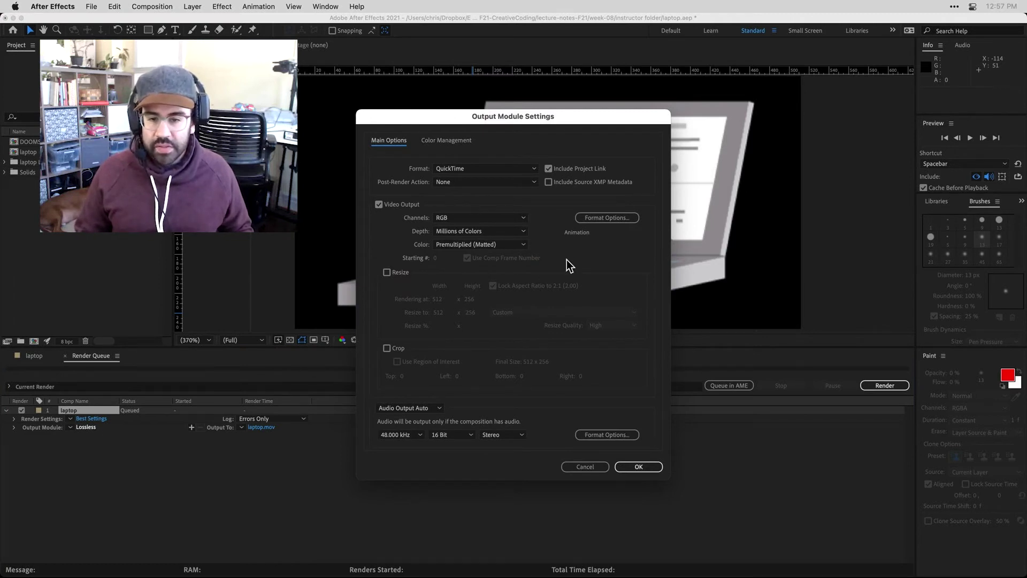
{"action": "left_click", "coordinate": [535, 167]}
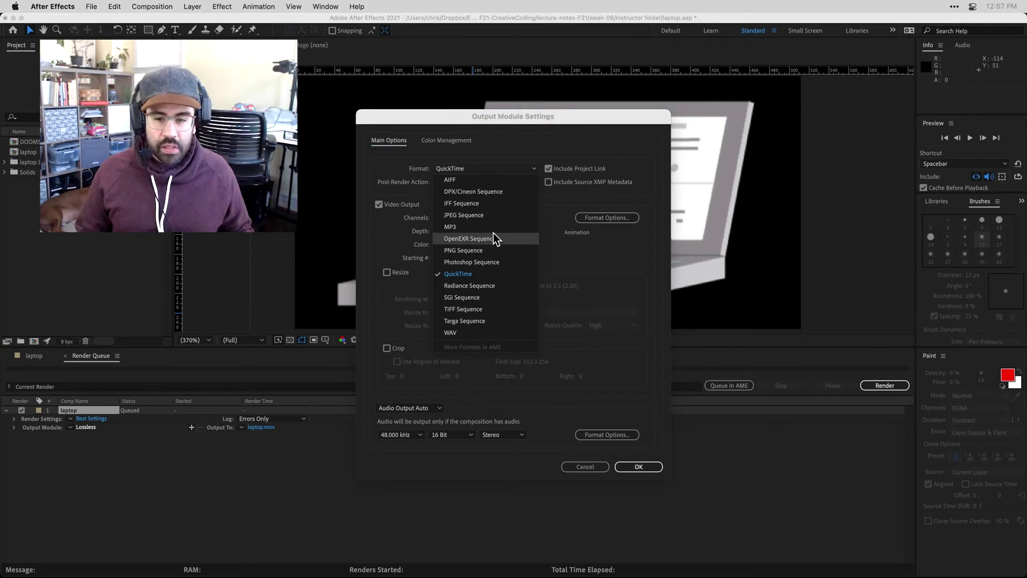
{"action": "left_click", "coordinate": [464, 249]}
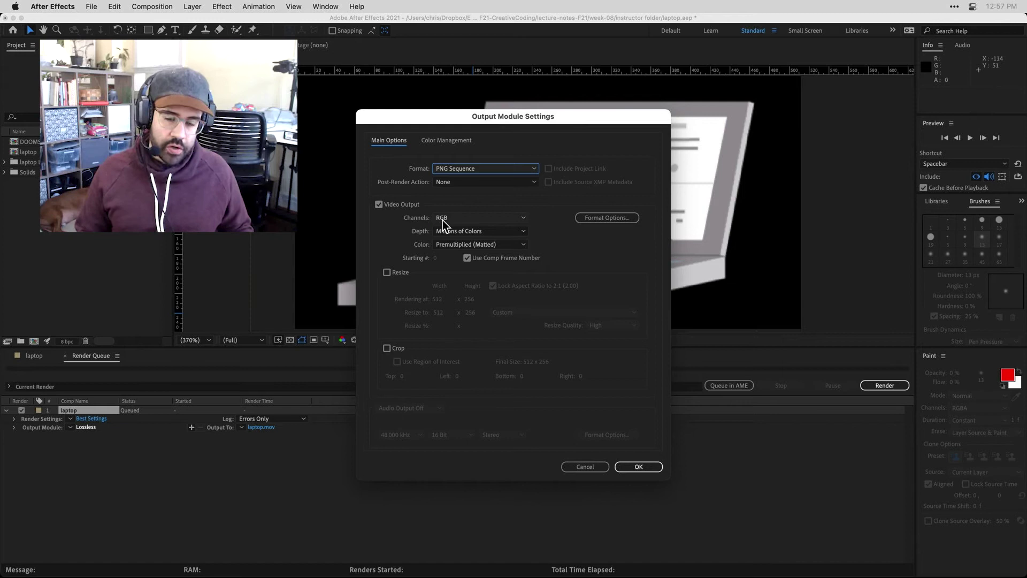
{"action": "left_click", "coordinate": [492, 220]}
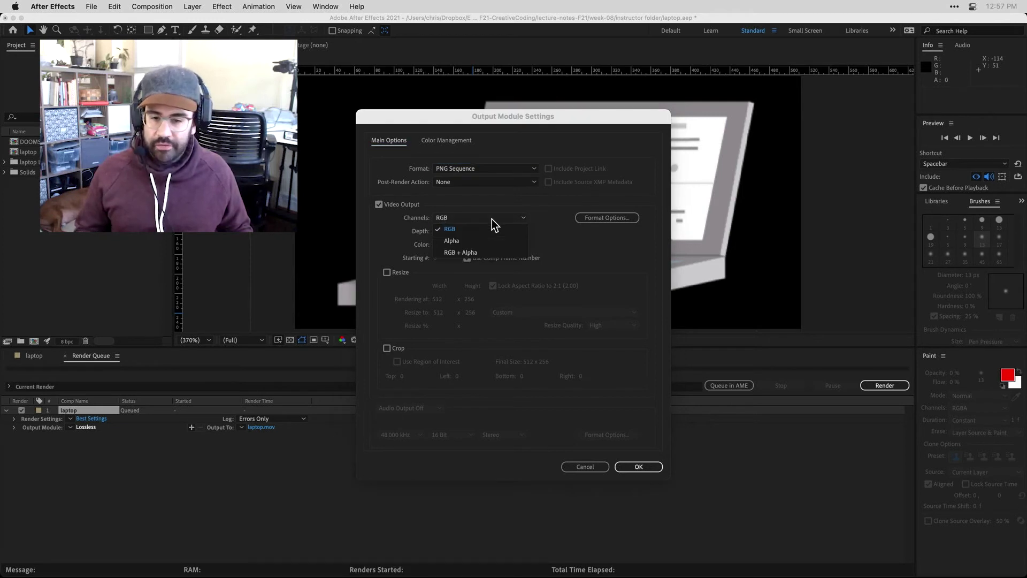
{"action": "left_click", "coordinate": [477, 252]}
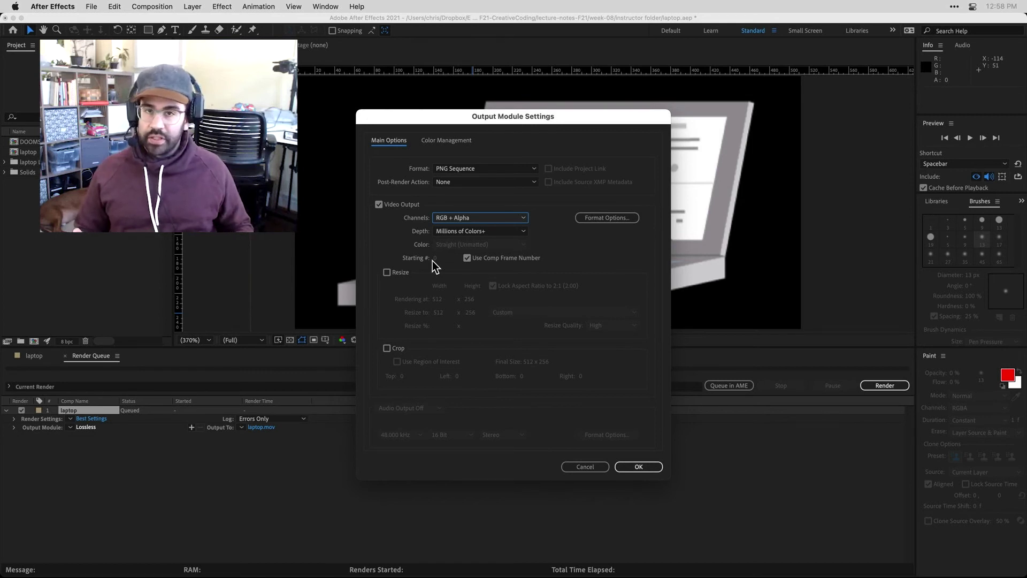
{"action": "left_click", "coordinate": [638, 466]}
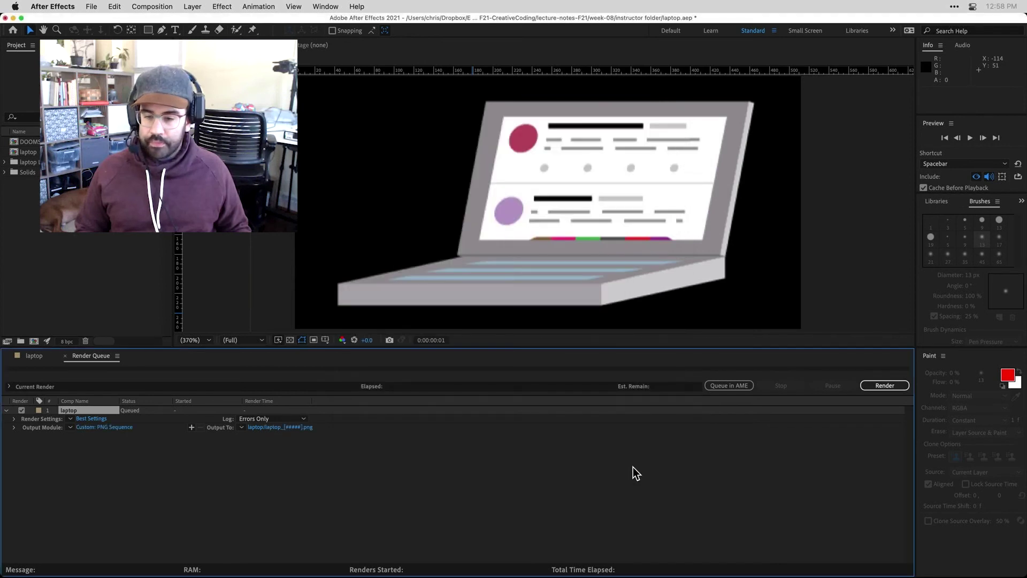
- Set the output location to the laptop-frames folder and start the render
{"action": "left_click", "coordinate": [268, 427]}
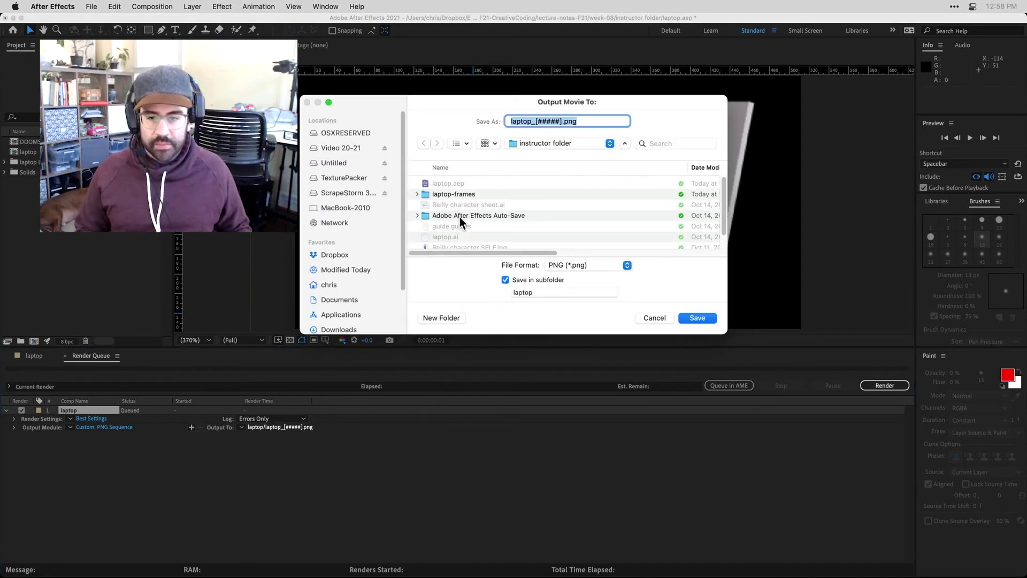
{"action": "left_click", "coordinate": [461, 194]}
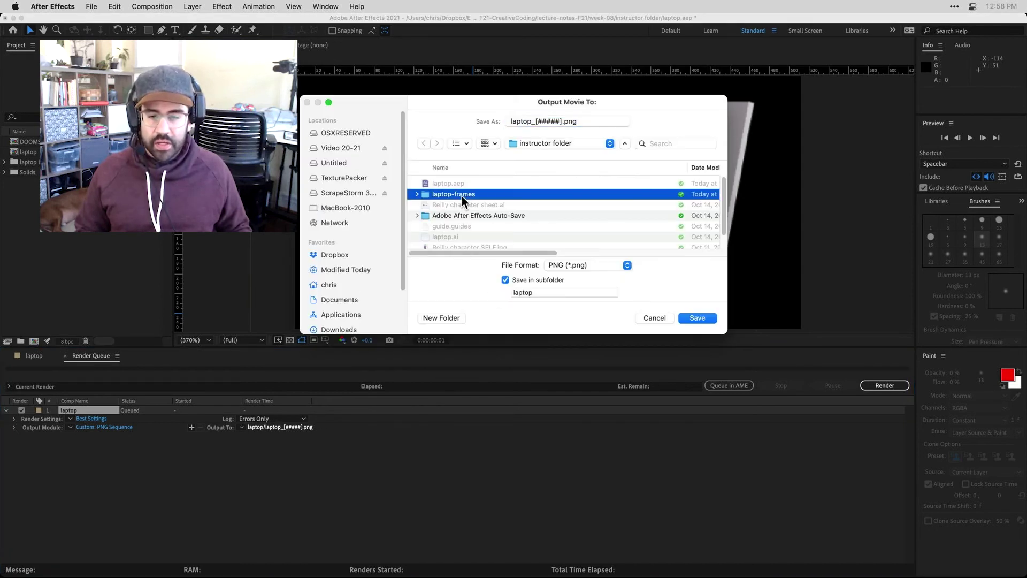
{"action": "double_click", "coordinate": [427, 196]}
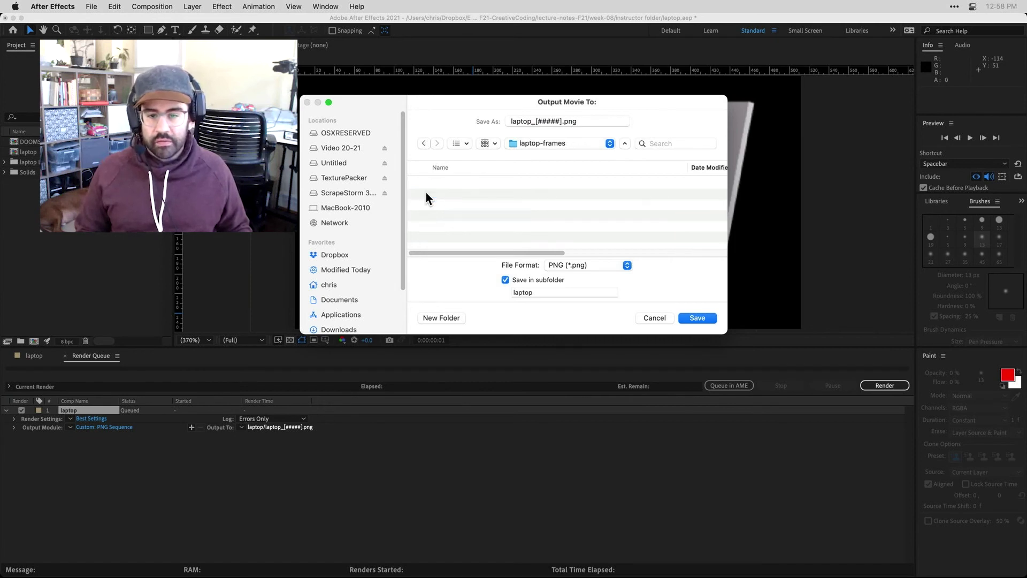
{"action": "left_click", "coordinate": [697, 318]}
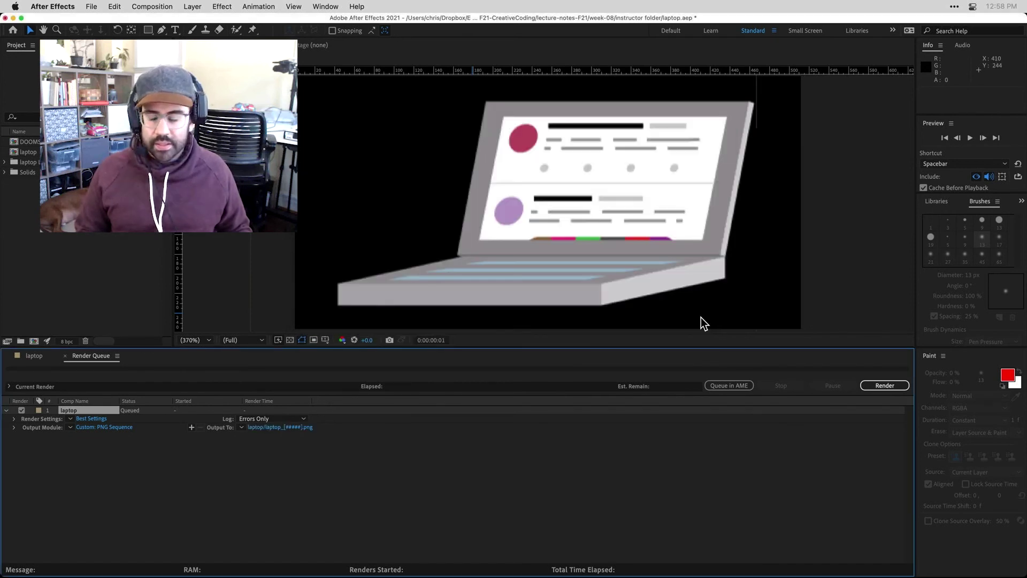
{"action": "left_click", "coordinate": [871, 384]}
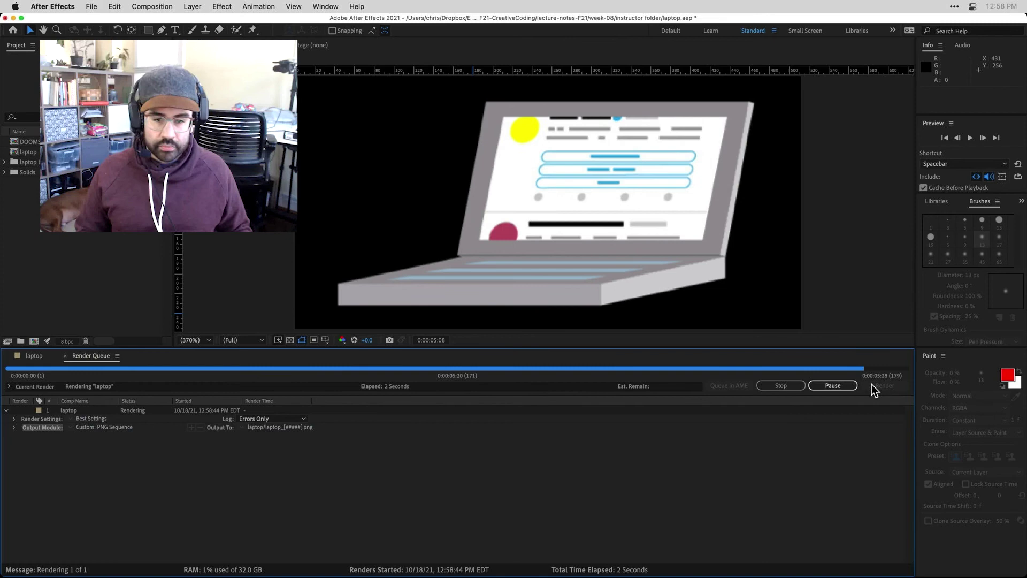
- In Finder, Quick Look laptop_00000.png and step down through the rendered PNG frames
{"action": "key", "text": "super+Tab"}
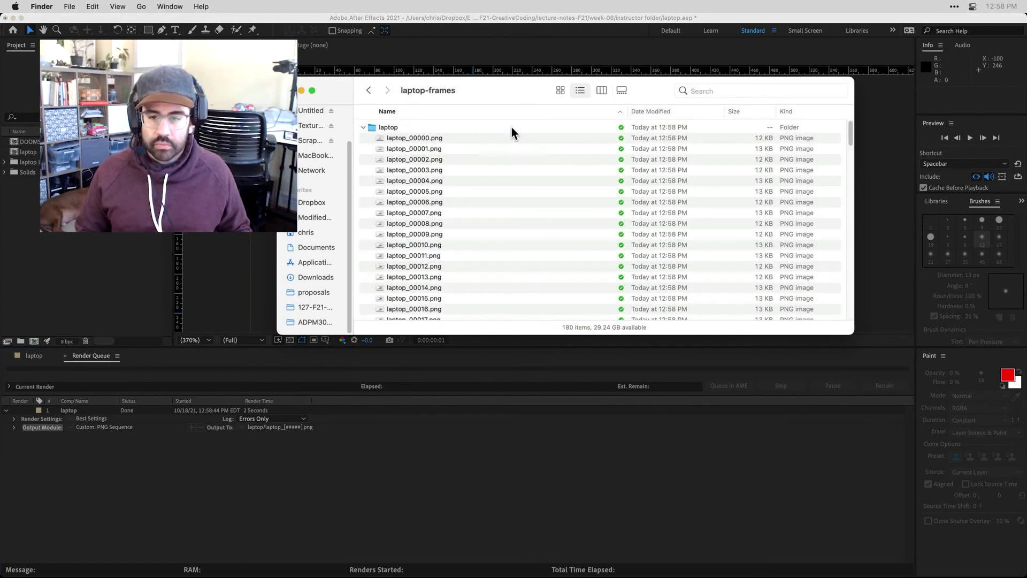
{"action": "left_click", "coordinate": [434, 137]}
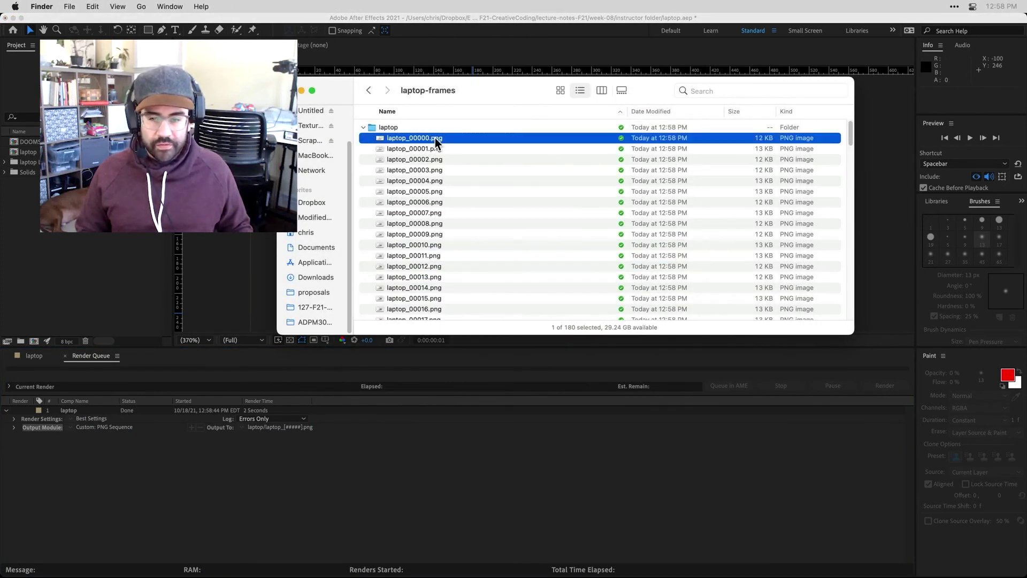
{"action": "key", "text": "space"}
{"action": "key", "text": "Down"}
{"action": "key", "text": "Down"}
{"action": "key", "text": "Down"}
{"action": "key", "text": "Down"}
{"action": "key", "text": "Down"}
{"action": "key", "text": "Down"}
{"action": "key", "text": "Down"}
{"action": "key", "text": "Down"}
{"action": "key", "text": "Down"}
{"action": "key", "text": "Down"}
{"action": "key", "text": "Down"}
{"action": "key", "text": "Down"}
{"action": "key", "text": "Down"}
{"action": "key", "text": "Down"}
{"action": "key", "text": "Down"}
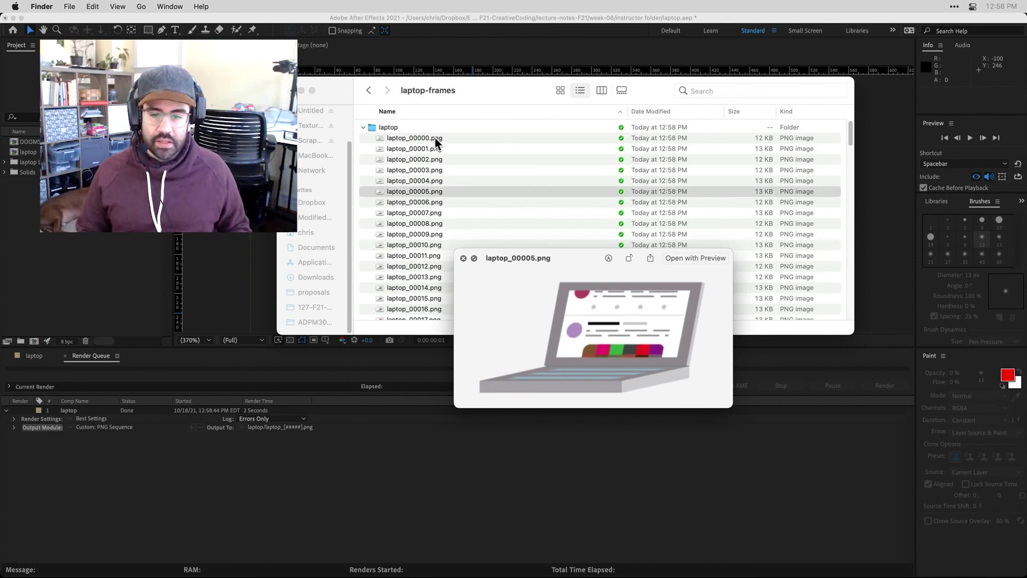
{"action": "key", "text": "Down"}
{"action": "key", "text": "Down"}
{"action": "key", "text": "Down"}
{"action": "key", "text": "Down"}
{"action": "key", "text": "Down"}
{"action": "key", "text": "Down"}
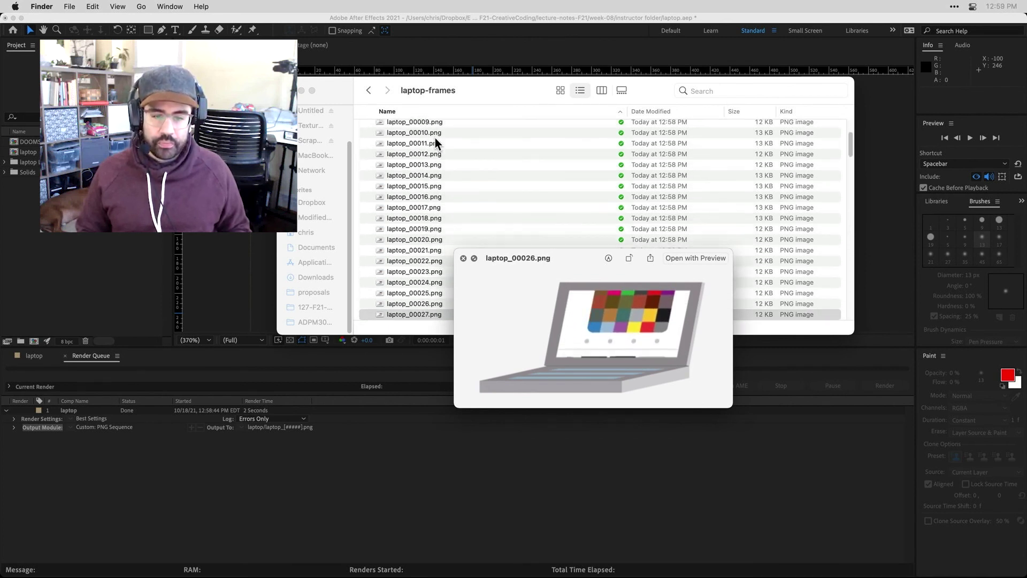
{"action": "key", "text": "Down"}
{"action": "key", "text": "Down"}
{"action": "key", "text": "Down"}
{"action": "key", "text": "Down"}
{"action": "key", "text": "Down"}
{"action": "key", "text": "Down"}
{"action": "key", "text": "Down"}
{"action": "key", "text": "Down"}
{"action": "key", "text": "Down"}
{"action": "key", "text": "Down"}
{"action": "key", "text": "Down"}
{"action": "key", "text": "Down"}
{"action": "key", "text": "Down"}
{"action": "key", "text": "Down"}
{"action": "key", "text": "Down"}
{"action": "key", "text": "Down"}
{"action": "key", "text": "Down"}
{"action": "key", "text": "Down"}
{"action": "key", "text": "Down"}
{"action": "key", "text": "Down"}
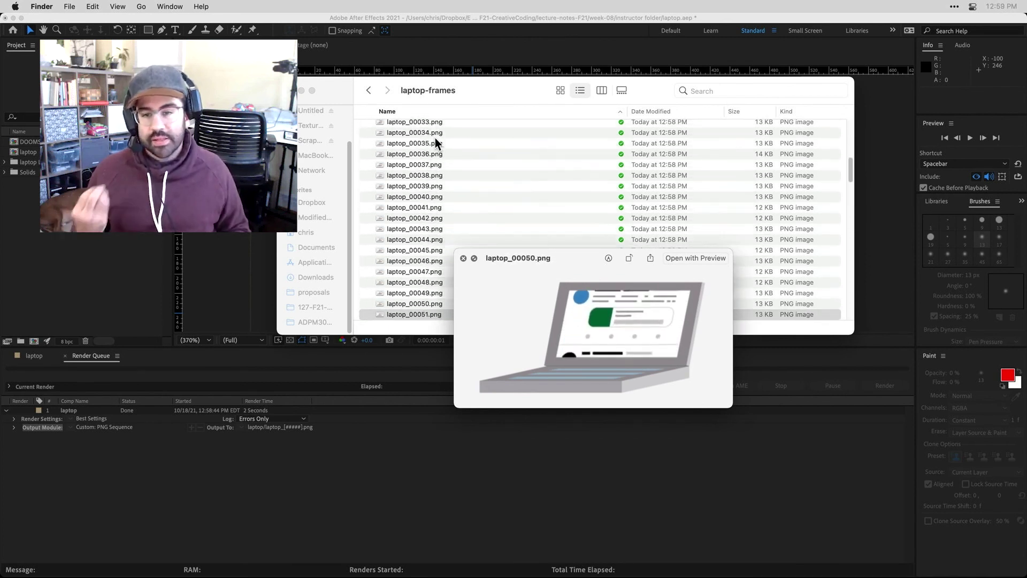
{"action": "key", "text": "Down"}
{"action": "key", "text": "Down"}
{"action": "key", "text": "Down"}
{"action": "key", "text": "Down"}
{"action": "key", "text": "Down"}
{"action": "key", "text": "Down"}
{"action": "key", "text": "Down"}
{"action": "key", "text": "Down"}
{"action": "key", "text": "Down"}
{"action": "key", "text": "Down"}
{"action": "key", "text": "Down"}
{"action": "key", "text": "Down"}
{"action": "key", "text": "Down"}
{"action": "key", "text": "Down"}
{"action": "key", "text": "Down"}
{"action": "key", "text": "Down"}
{"action": "key", "text": "Down"}
{"action": "key", "text": "Down"}
{"action": "key", "text": "Down"}
{"action": "key", "text": "Down"}
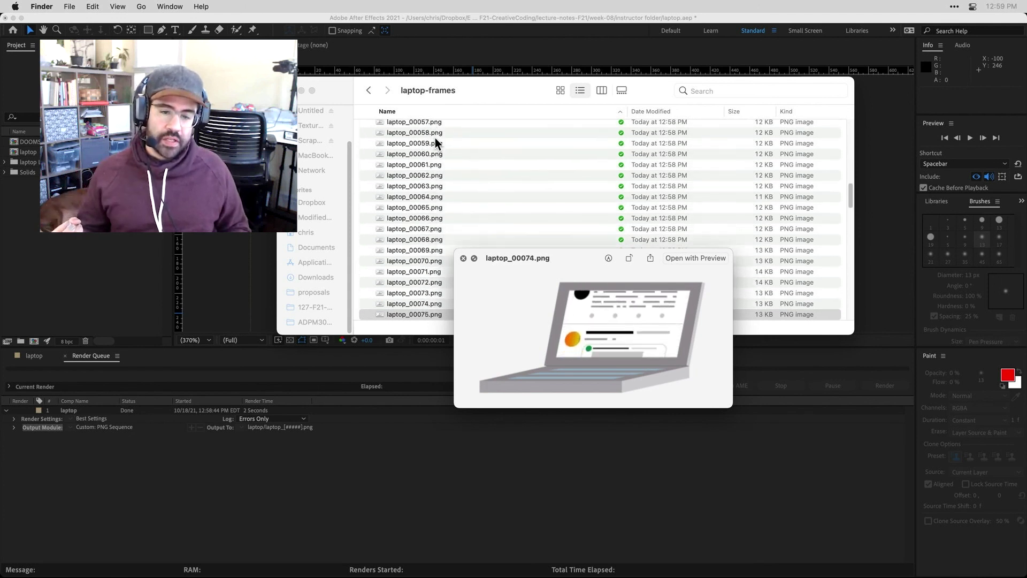
{"action": "key", "text": "Down"}
{"action": "key", "text": "Down"}
{"action": "key", "text": "Down"}
{"action": "key", "text": "Down"}
{"action": "key", "text": "Down"}
{"action": "key", "text": "Down"}
{"action": "key", "text": "Down"}
{"action": "key", "text": "Down"}
{"action": "key", "text": "Down"}
{"action": "key", "text": "Down"}
{"action": "key", "text": "Down"}
{"action": "key", "text": "Down"}
{"action": "key", "text": "Down"}
{"action": "key", "text": "Down"}
{"action": "key", "text": "Down"}
{"action": "key", "text": "Down"}
{"action": "key", "text": "Down"}
{"action": "key", "text": "Down"}
{"action": "key", "text": "Down"}
{"action": "key", "text": "Down"}
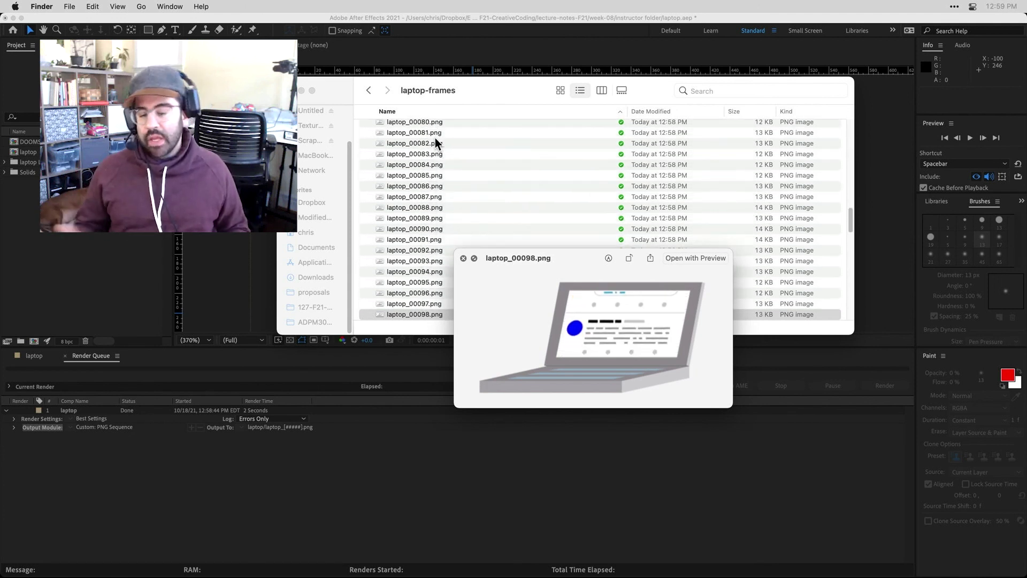